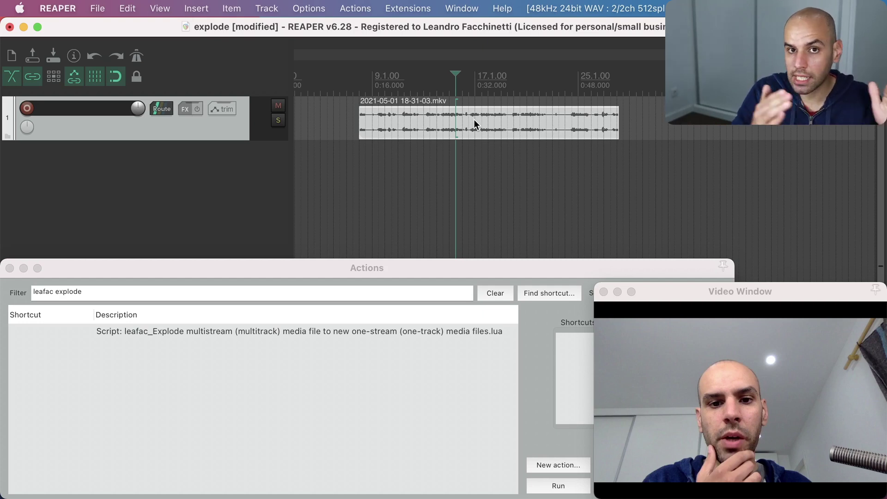
Step: In VLC, inspect the MKV's Audio Track list (Track1, Track2), then return to REAPER
{"action": "key", "text": "ctrl+Up"}
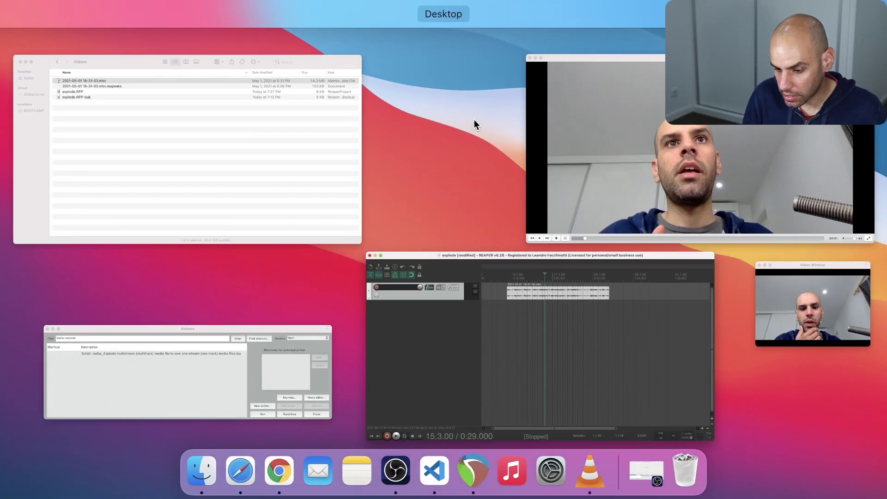
{"action": "left_click", "coordinate": [630, 139]}
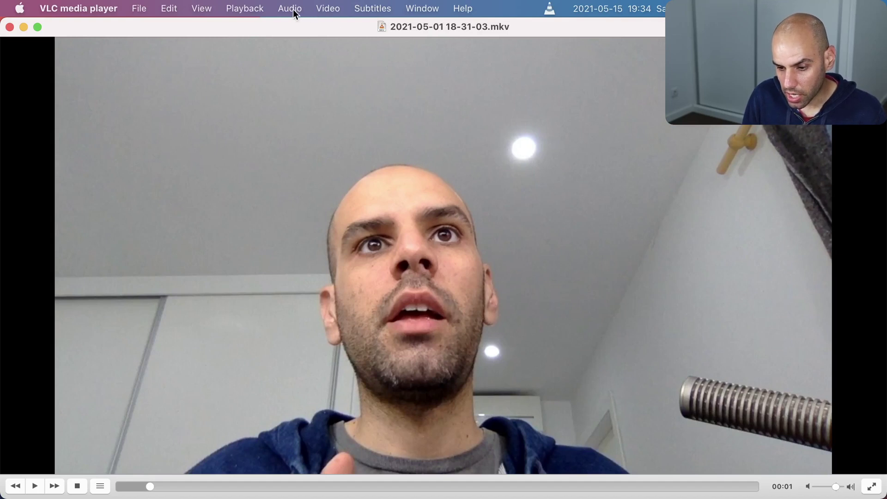
{"action": "left_click", "coordinate": [319, 11]}
{"action": "mouse_move", "coordinate": [365, 235]}
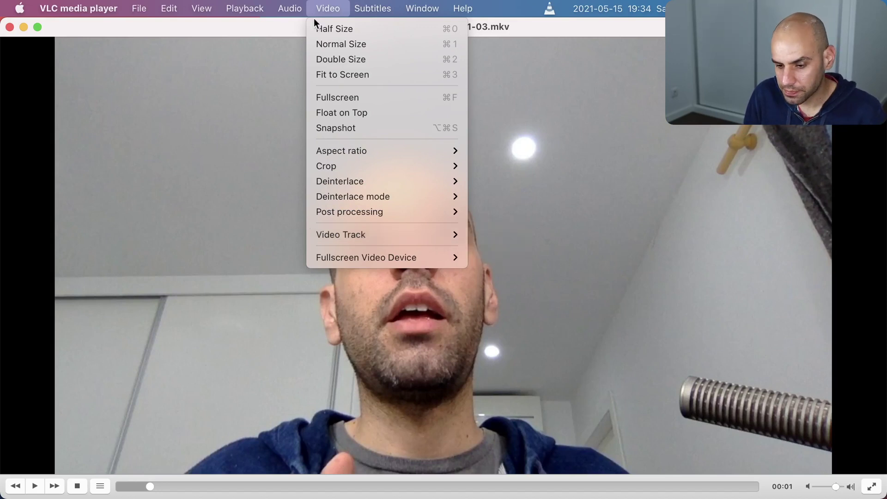
{"action": "mouse_move", "coordinate": [293, 7]}
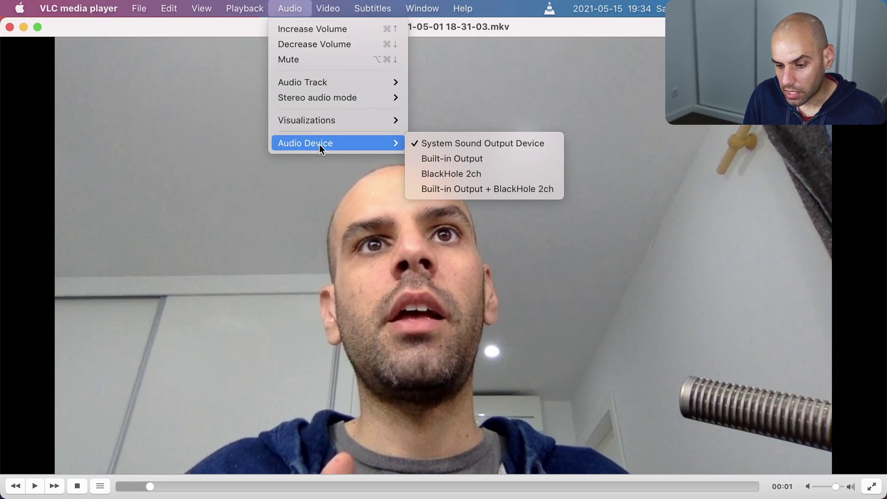
{"action": "mouse_move", "coordinate": [391, 88]}
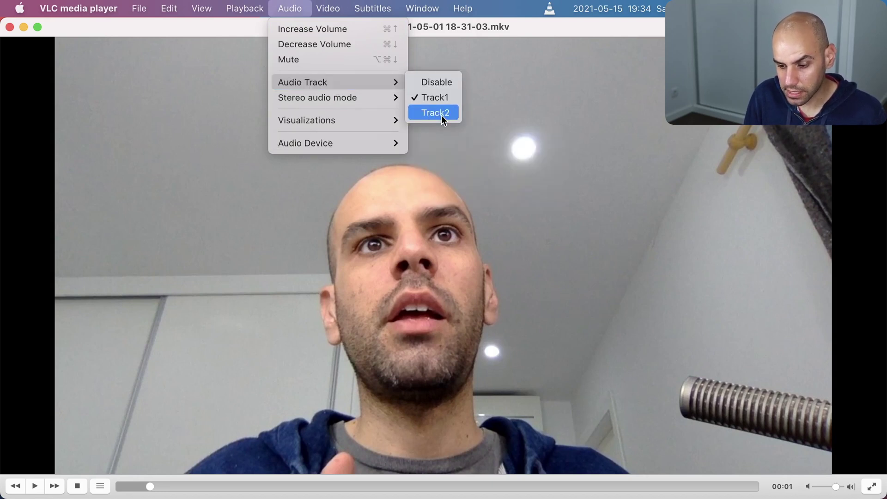
{"action": "key", "text": "Escape"}
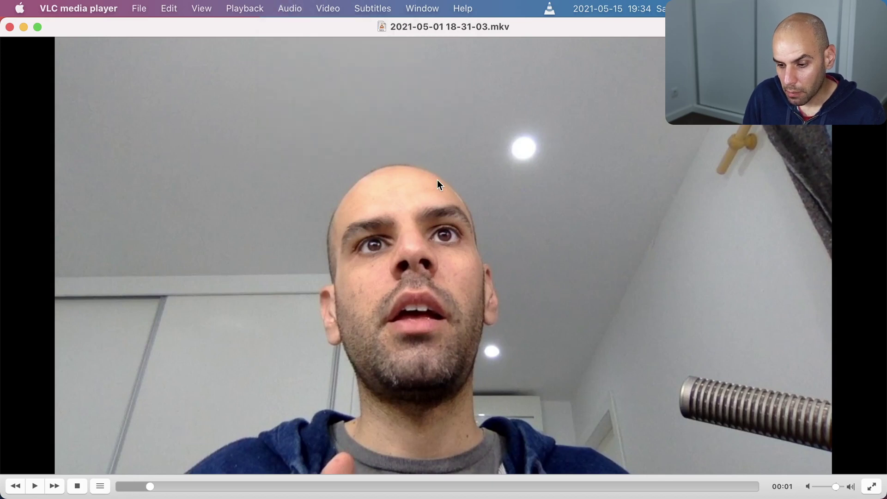
{"action": "key", "text": "ctrl+Up"}
{"action": "left_click", "coordinate": [596, 175]}
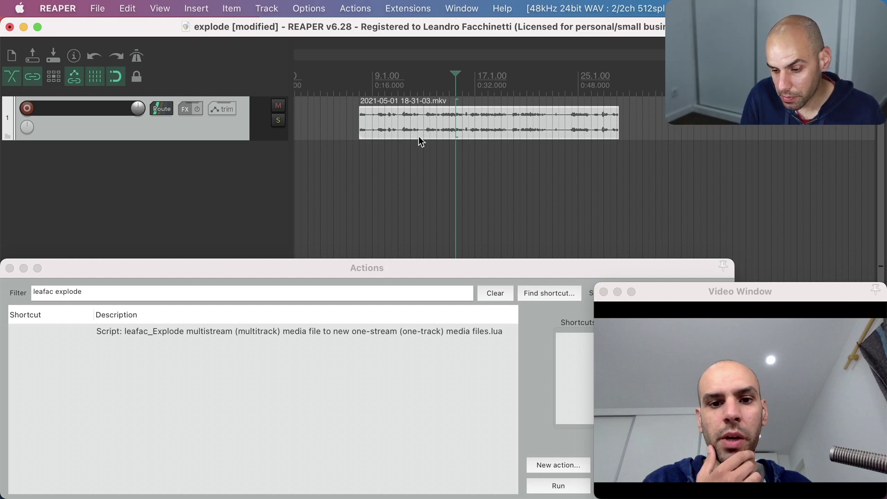
Step: Select the MKV item and the leafac Explode multistream script in the Actions list
{"action": "left_click", "coordinate": [327, 273]}
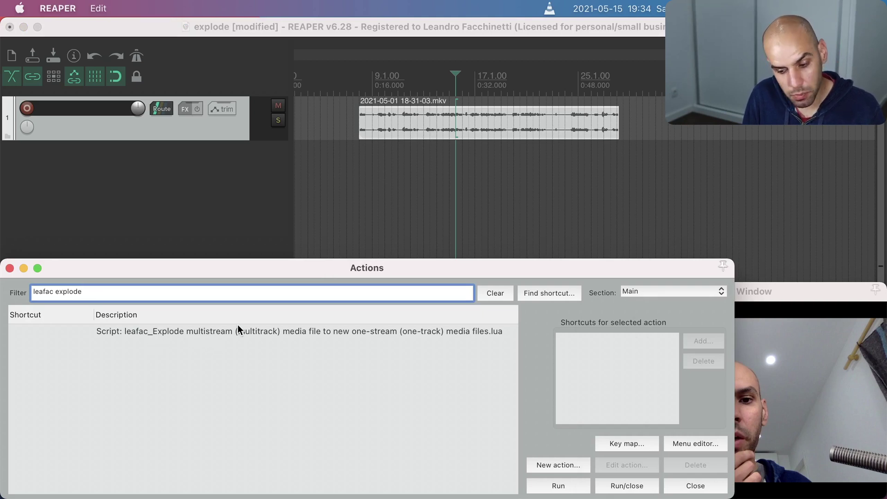
{"action": "left_click", "coordinate": [259, 330]}
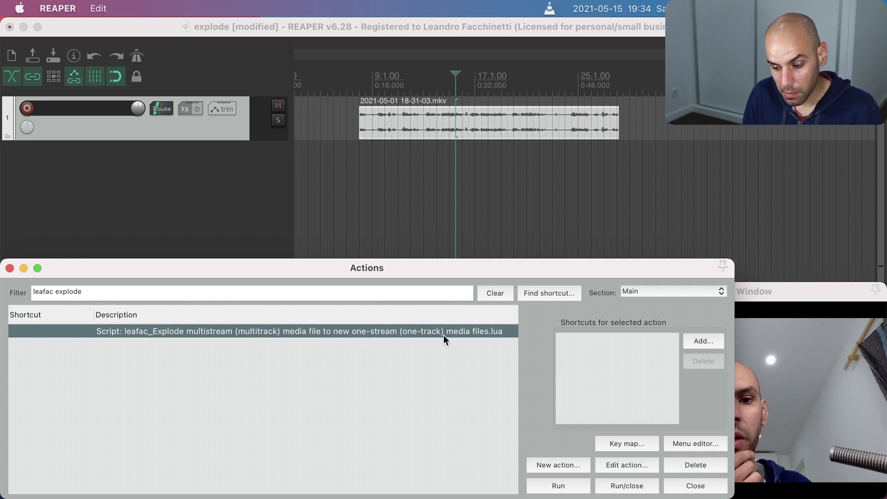
{"action": "left_click", "coordinate": [506, 126]}
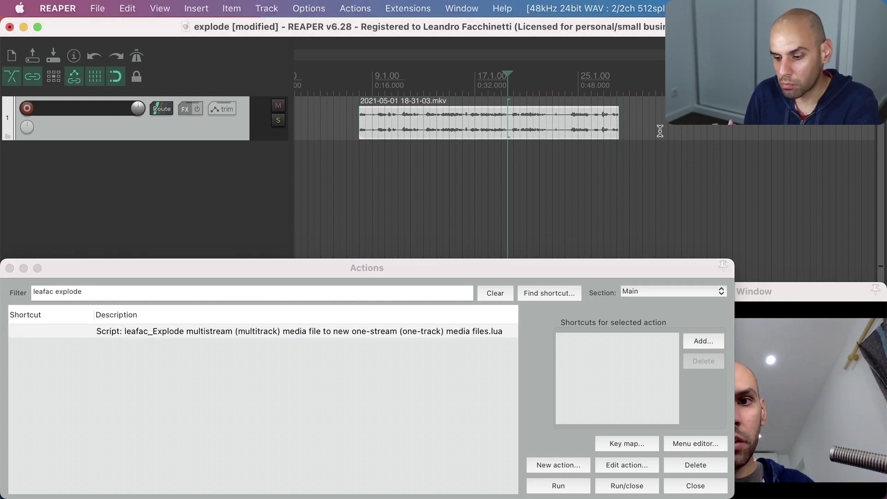
{"action": "left_click", "coordinate": [350, 331]}
Step: Run the explode script to create the stream 1-3 tracks, and make stream 3 taller
{"action": "left_click", "coordinate": [580, 483]}
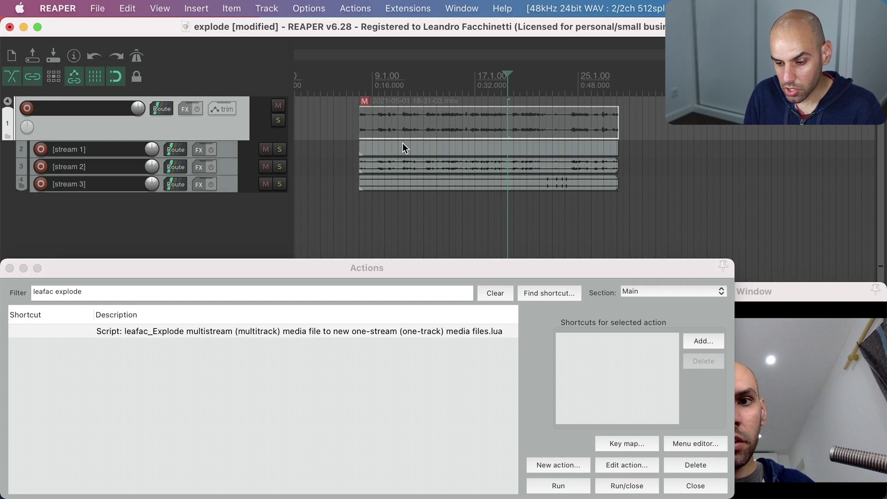
{"action": "left_click", "coordinate": [237, 152]}
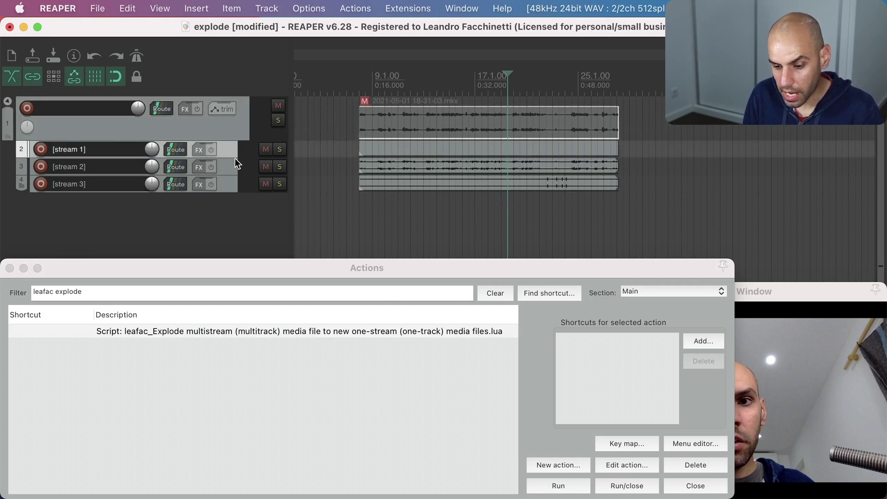
{"action": "left_click", "coordinate": [229, 188]}
{"action": "left_click_drag", "start_coordinate": [225, 192], "coordinate": [249, 248]}
Step: Check the new stream 1, stream 2 and stream 3 items, ending on stream 2
{"action": "left_click", "coordinate": [392, 147]}
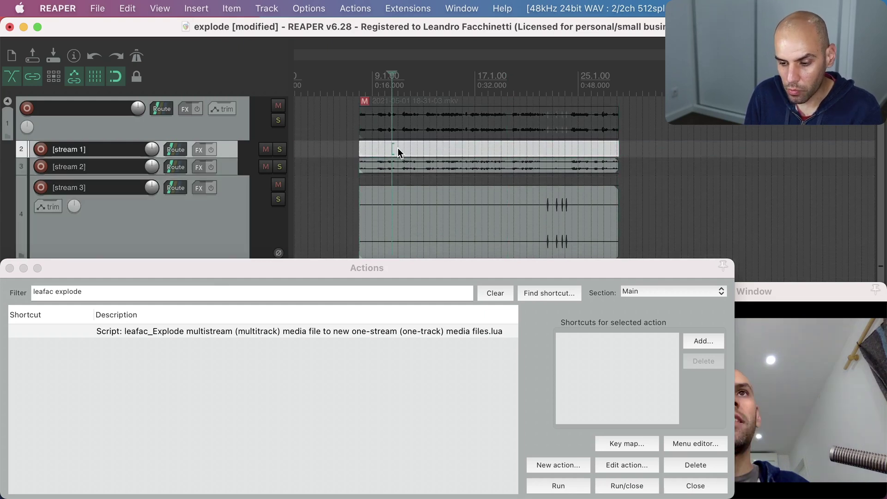
{"action": "left_click", "coordinate": [382, 167]}
{"action": "left_click", "coordinate": [384, 202]}
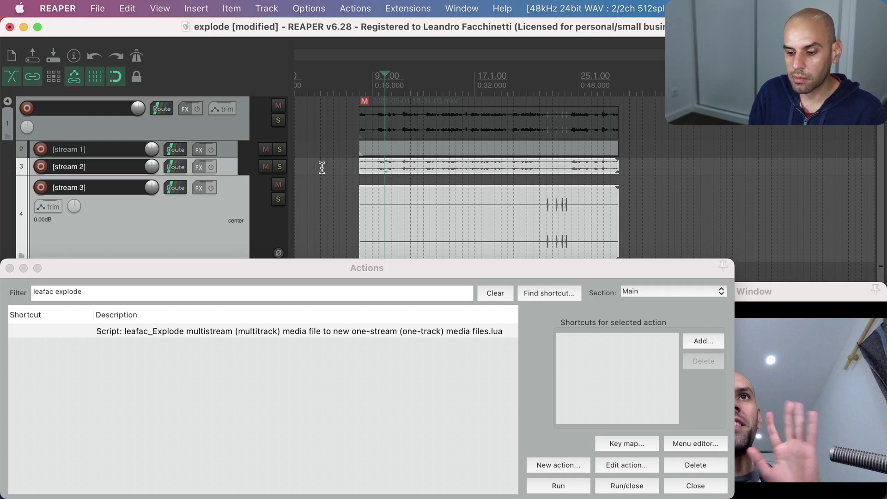
{"action": "left_click", "coordinate": [282, 333]}
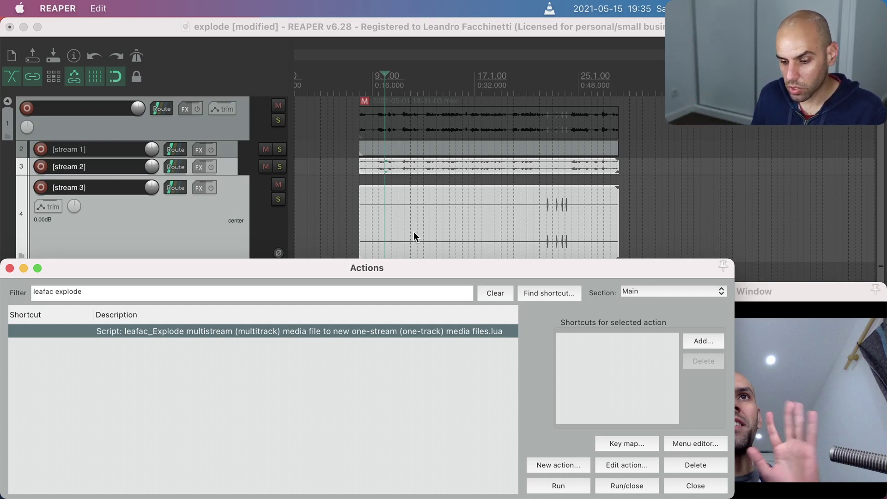
{"action": "left_click", "coordinate": [398, 170]}
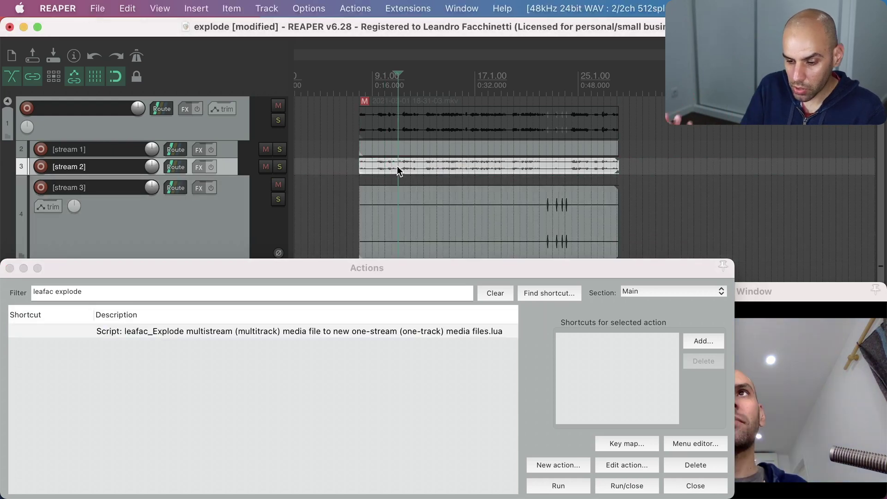
Step: Run 'Item: Explode multichannel audio or MIDI to new one-channel items' on stream 2
{"action": "left_click", "coordinate": [326, 293]}
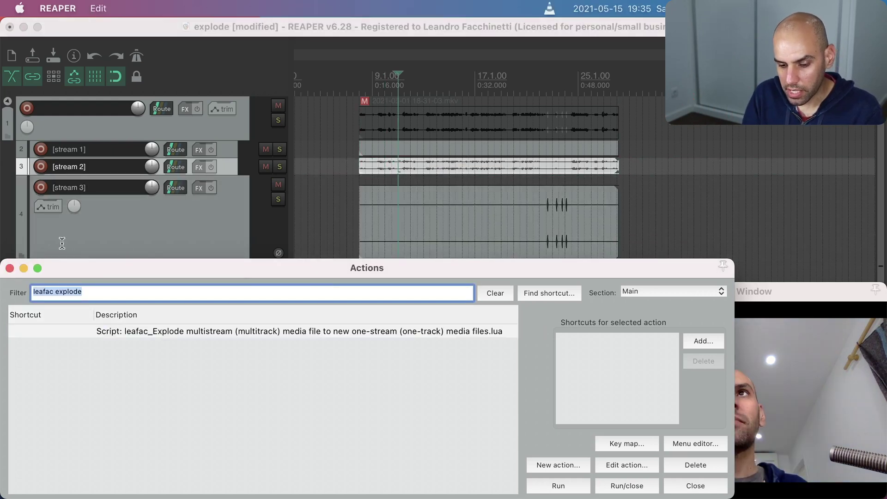
{"action": "type", "text": "explode"}
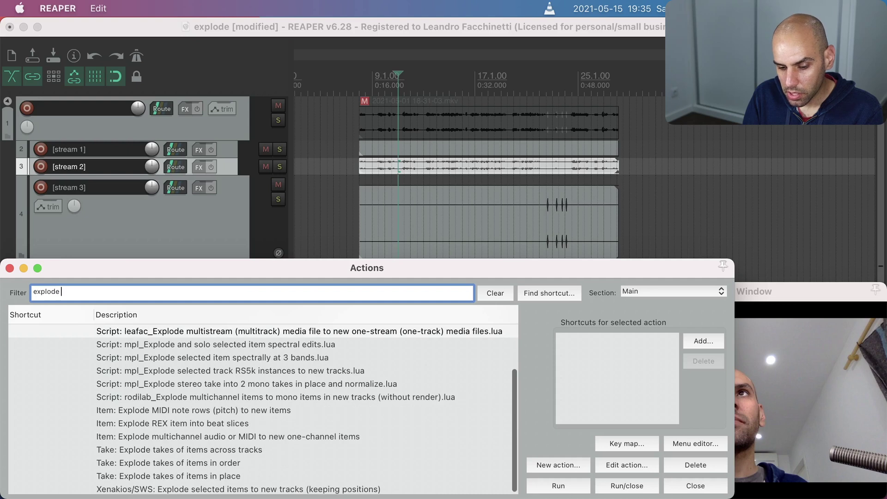
{"action": "type", "text": " multich"}
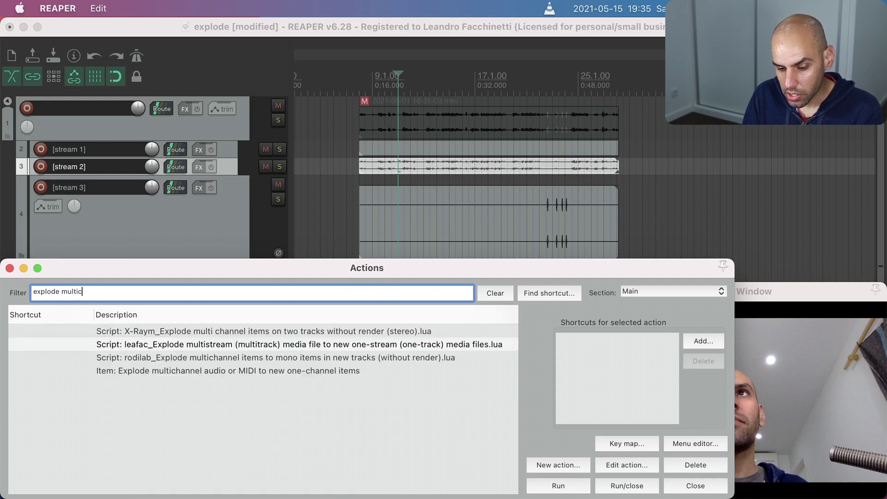
{"action": "left_click", "coordinate": [168, 345]}
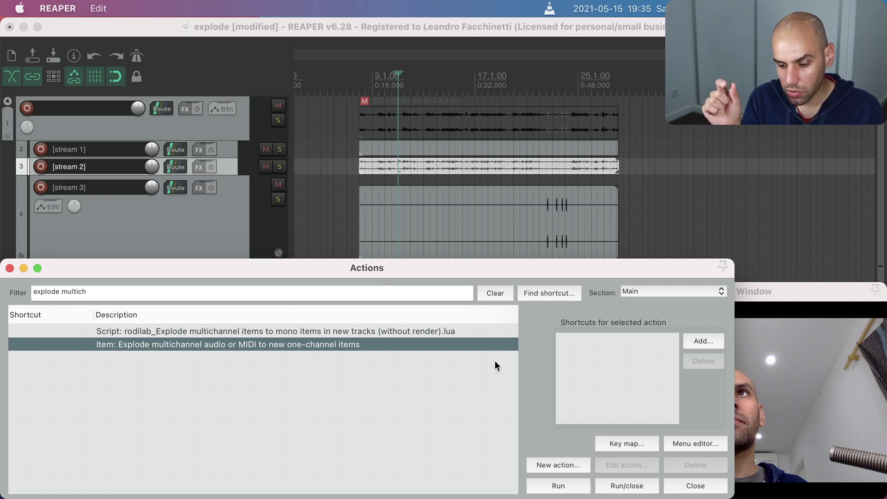
{"action": "left_click", "coordinate": [576, 487]}
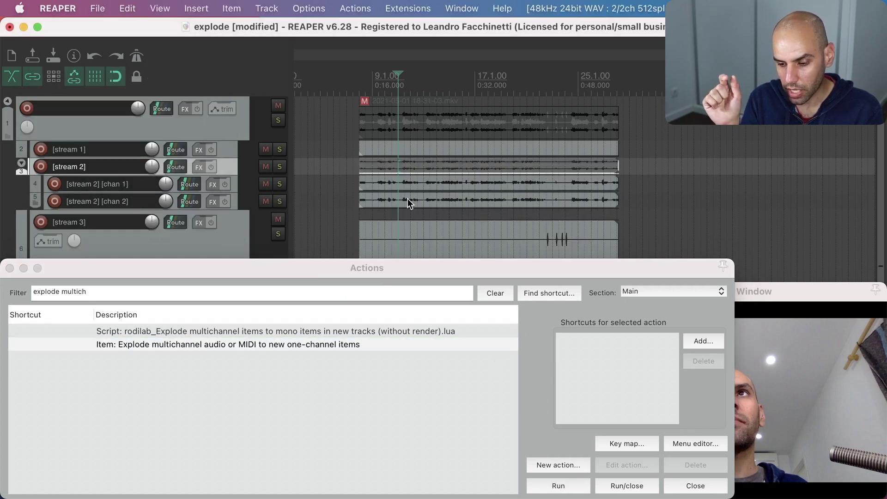
{"action": "left_click", "coordinate": [437, 111]}
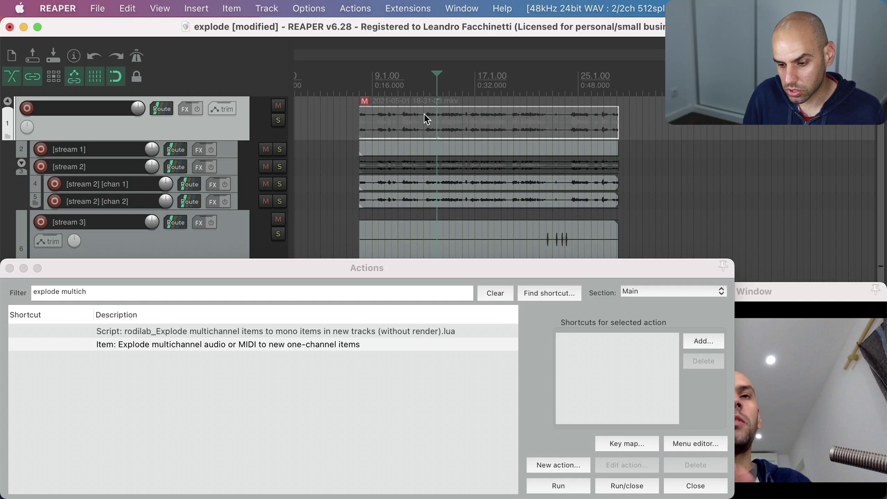
Step: In Finder's Videos folder, review [stream 2].wav, [stream 3].wav and [stream 1].mp4
{"action": "left_click", "coordinate": [405, 166]}
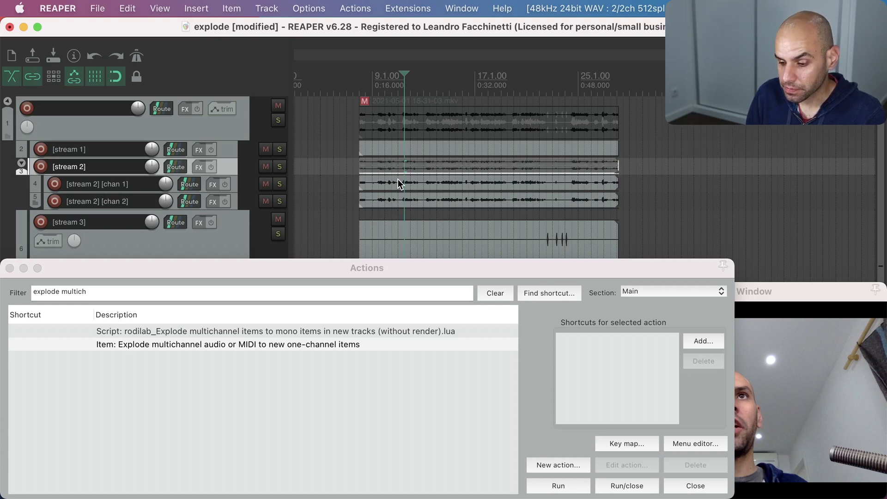
{"action": "key", "text": "ctrl+Up"}
{"action": "left_click", "coordinate": [289, 166]}
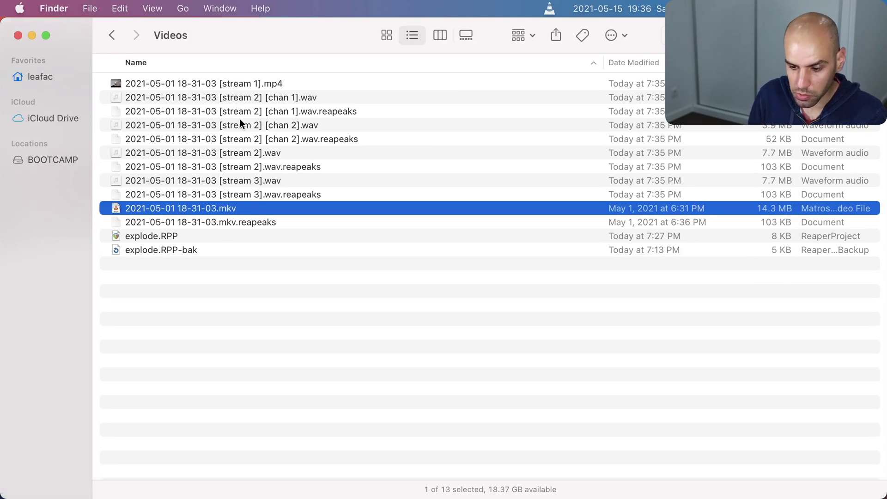
{"action": "left_click", "coordinate": [239, 153]}
{"action": "left_click", "coordinate": [237, 180]}
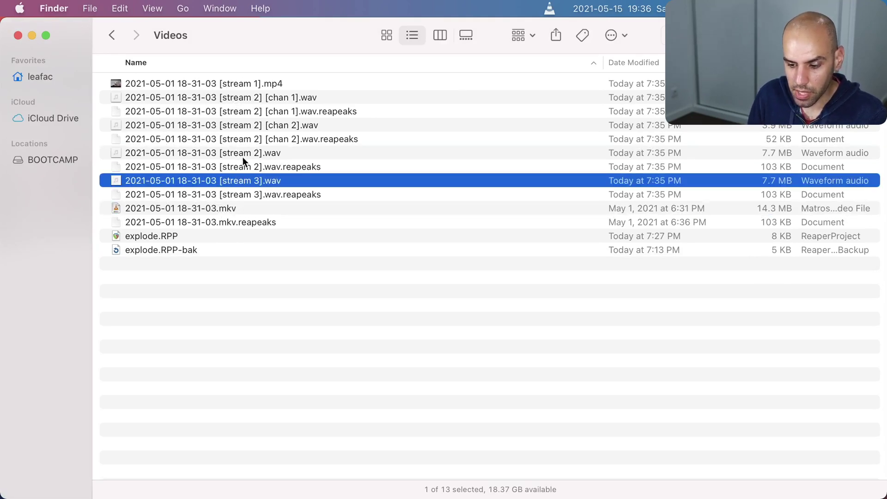
{"action": "left_click", "coordinate": [249, 83]}
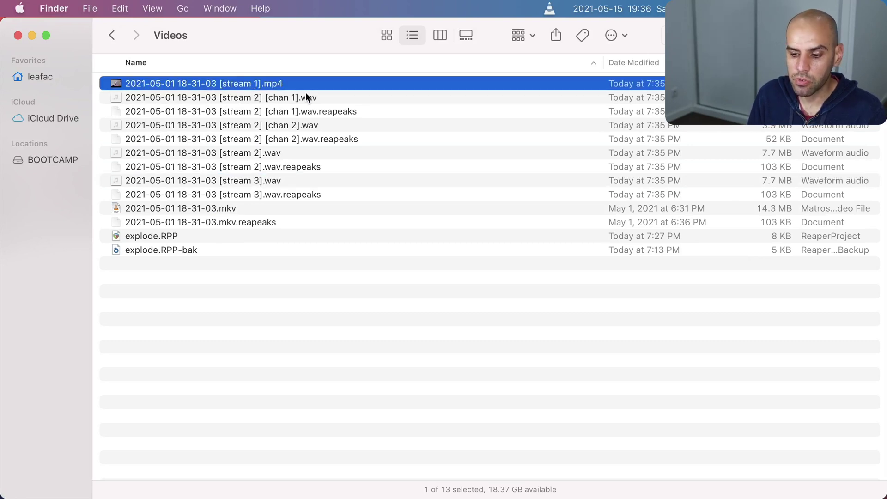